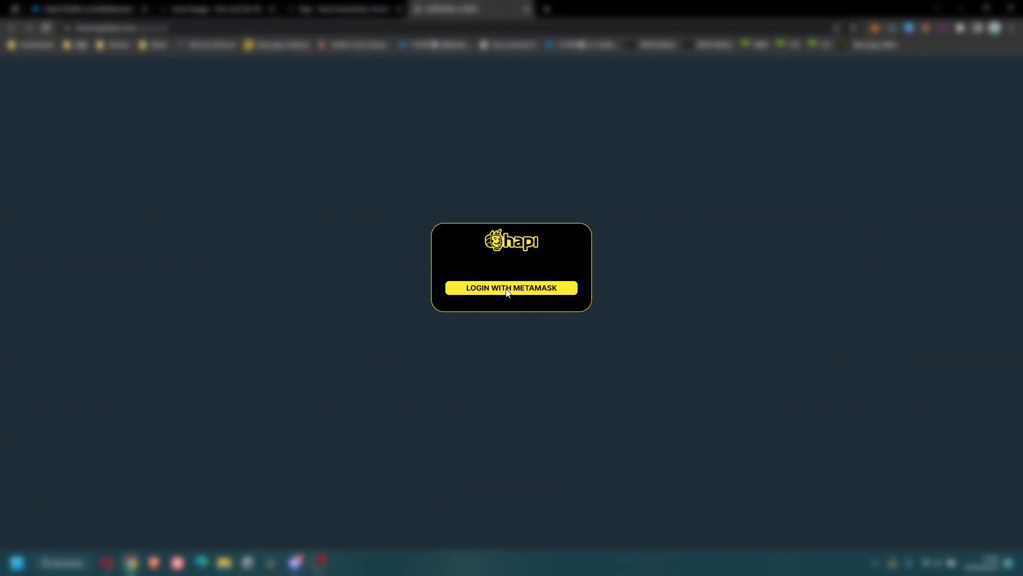
Sign in to the HAPI Labs terminal with the MetaMask wallet.
left_click(507, 289)
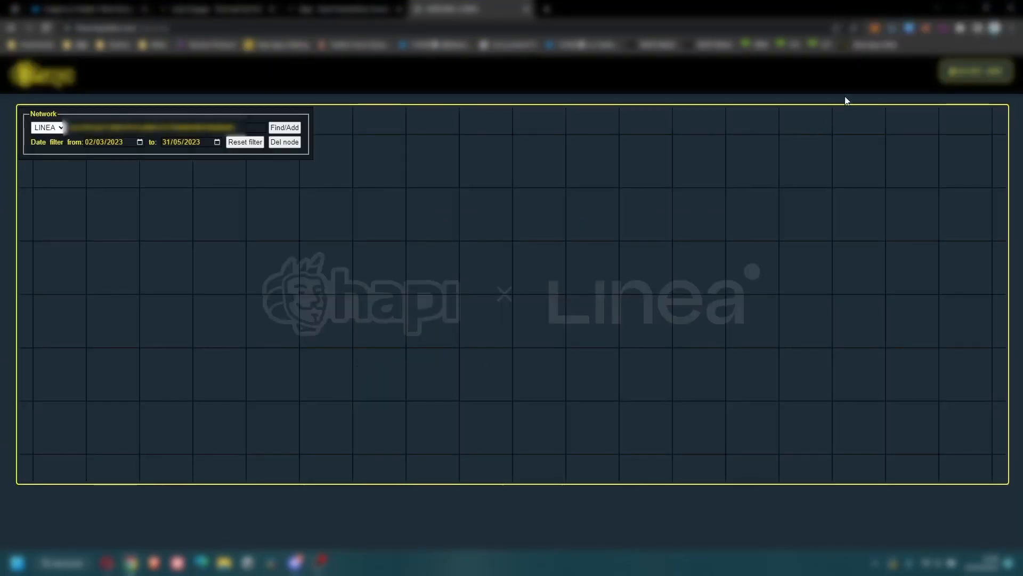
Send 0.0001 LineaETH from MetaMask to the pasted external address.
left_click(875, 29)
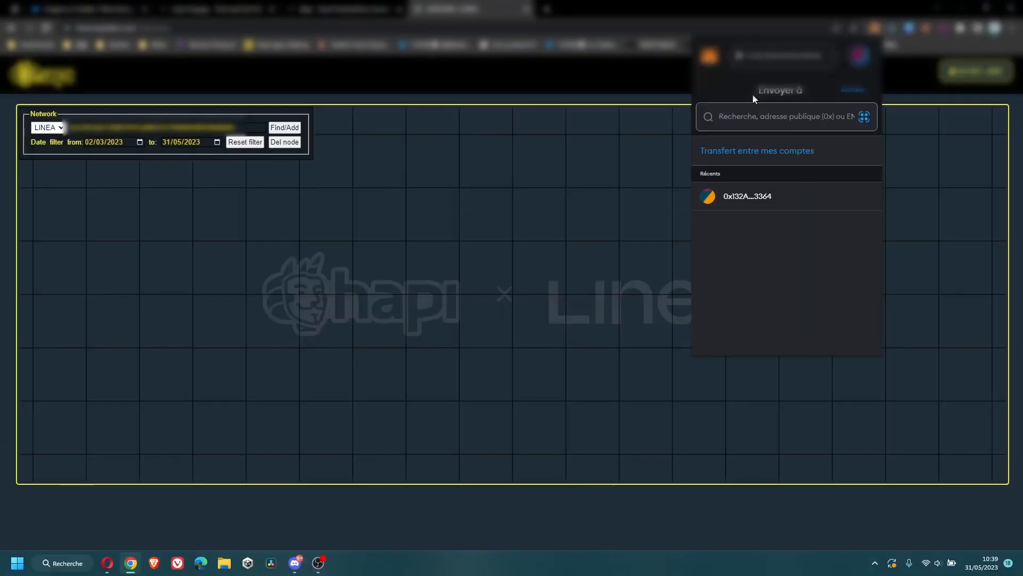
type("0x1ed47146ba443D16F67f489800dc5d7786e07c5d")
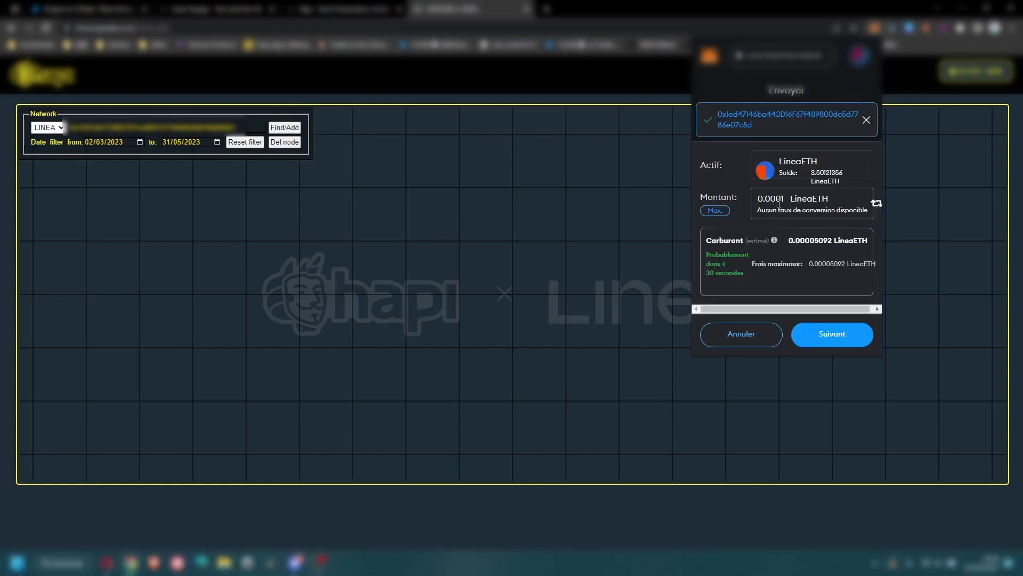
left_click(832, 334)
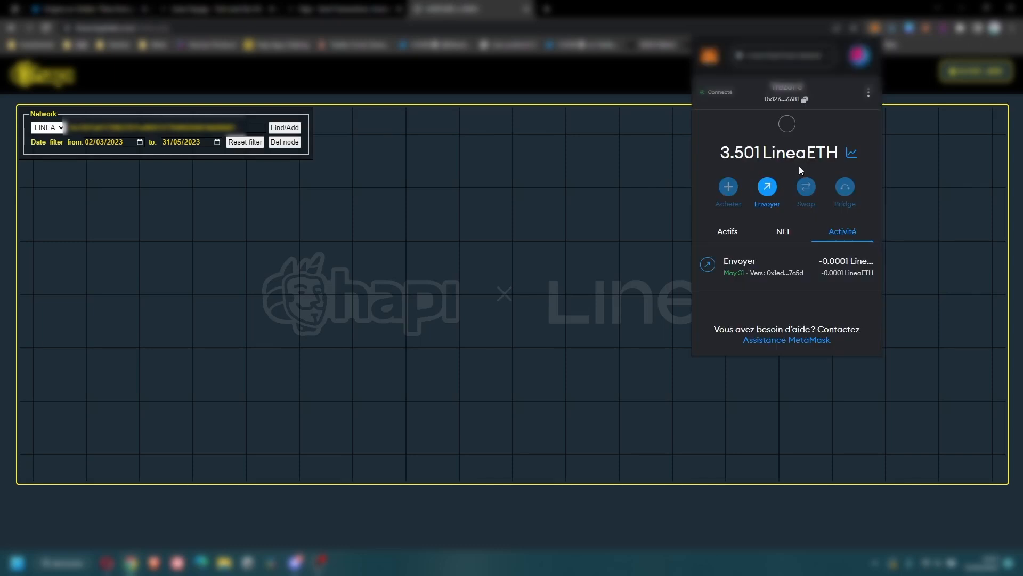
Send 0.0002 LineaETH to Compte 25 with the Agressif gas fee.
left_click(766, 187)
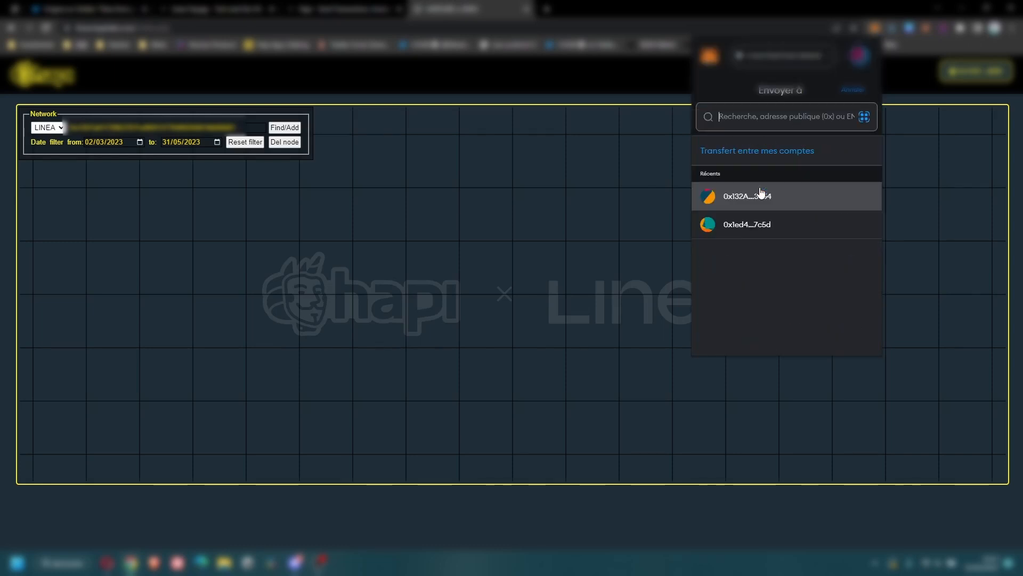
left_click(750, 152)
scroll(754, 252, "down", 10)
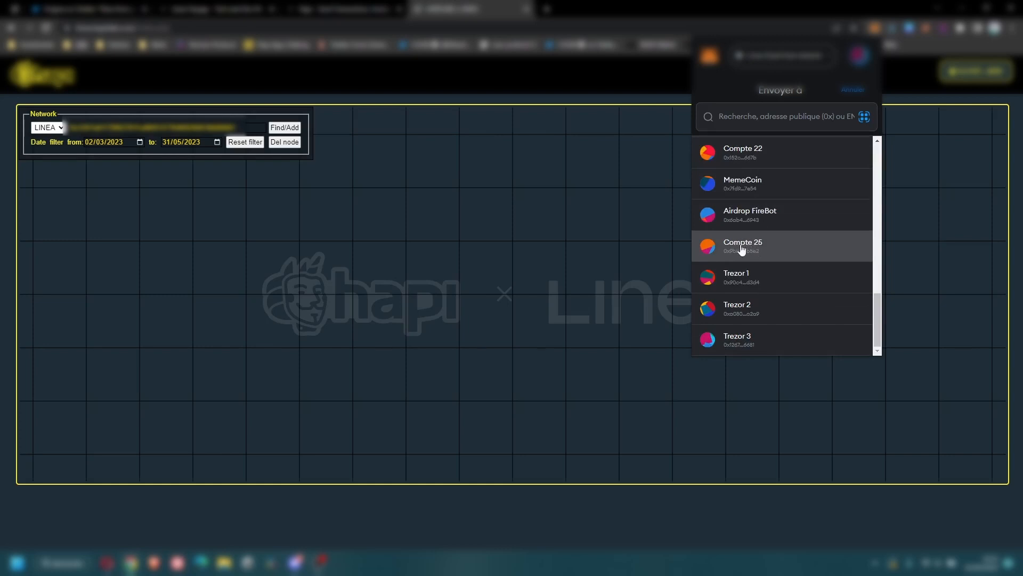
left_click(727, 253)
type("0")
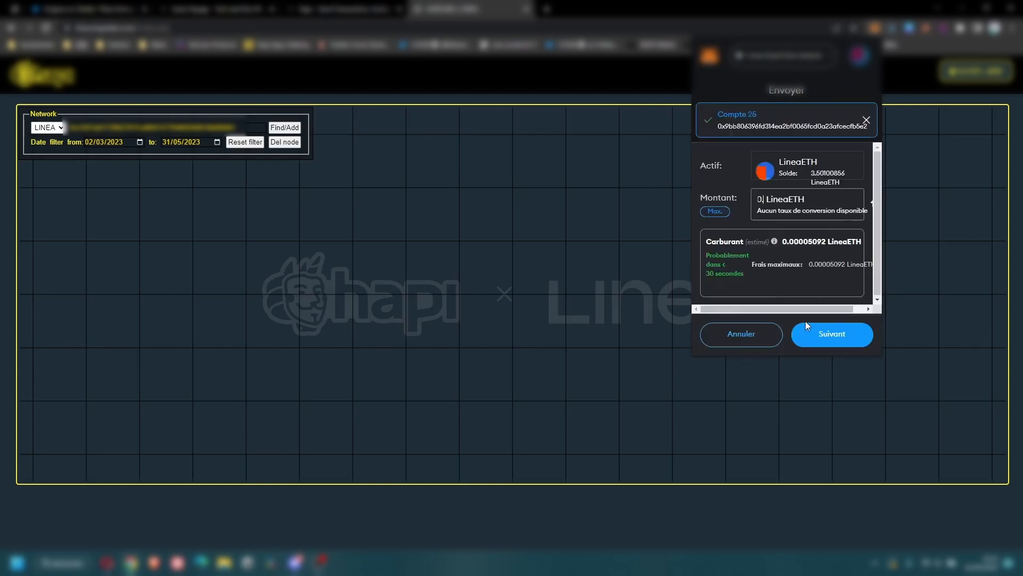
type(".0002")
left_click(806, 326)
left_click(849, 143)
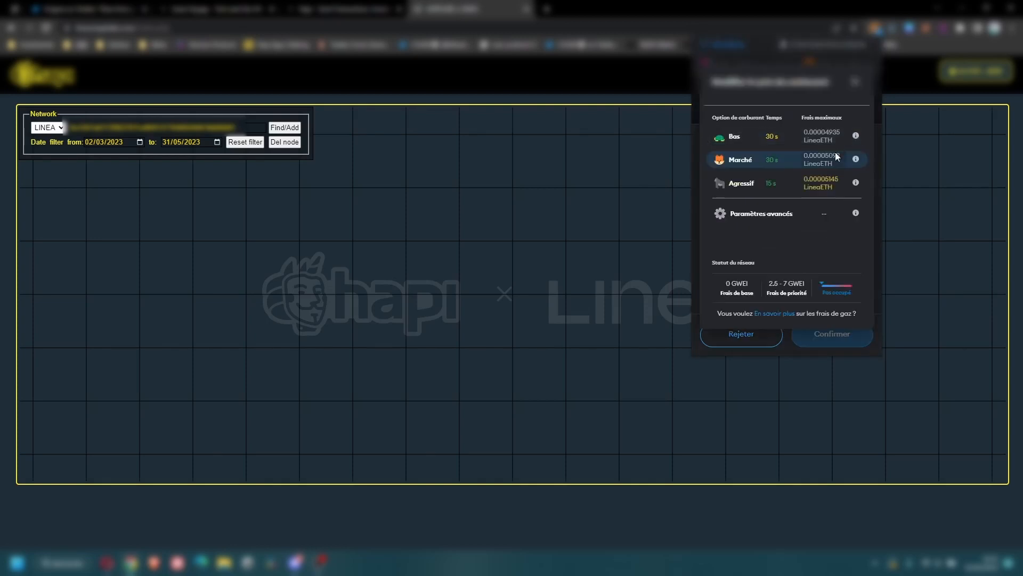
left_click(768, 184)
left_click(831, 334)
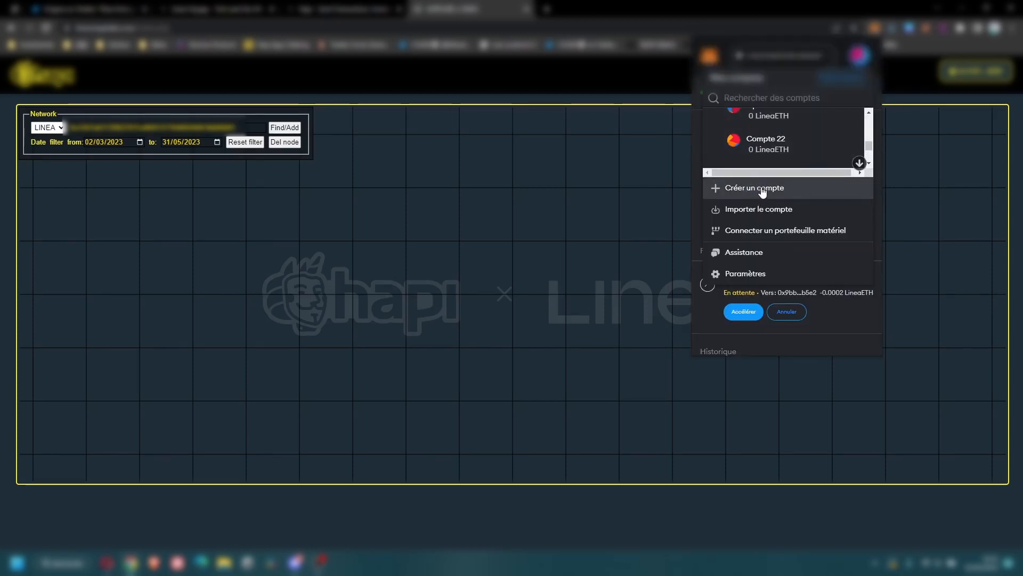
Transfer 0.0003 LineaETH to Compte 26 using custom 5/5 GWEI gas, totalling 0.000405 LineaETH.
left_click(768, 184)
left_click(767, 153)
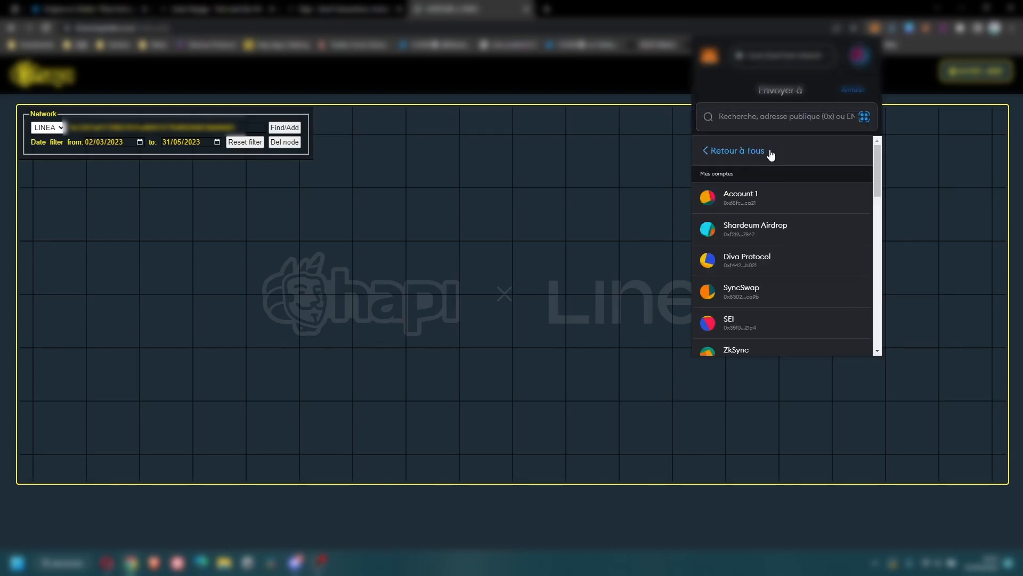
scroll(752, 264, "down", 10)
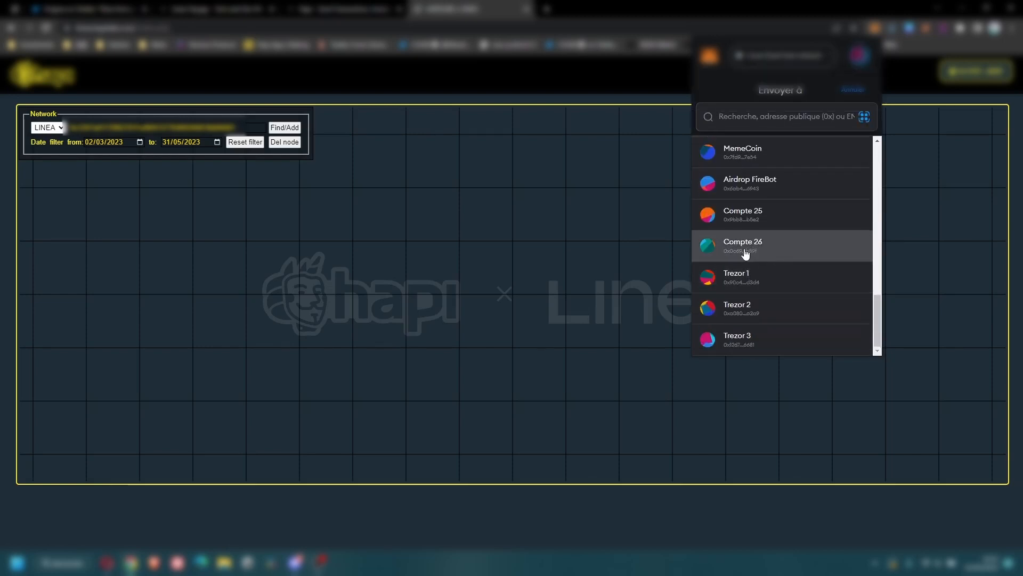
left_click(747, 252)
type("0")
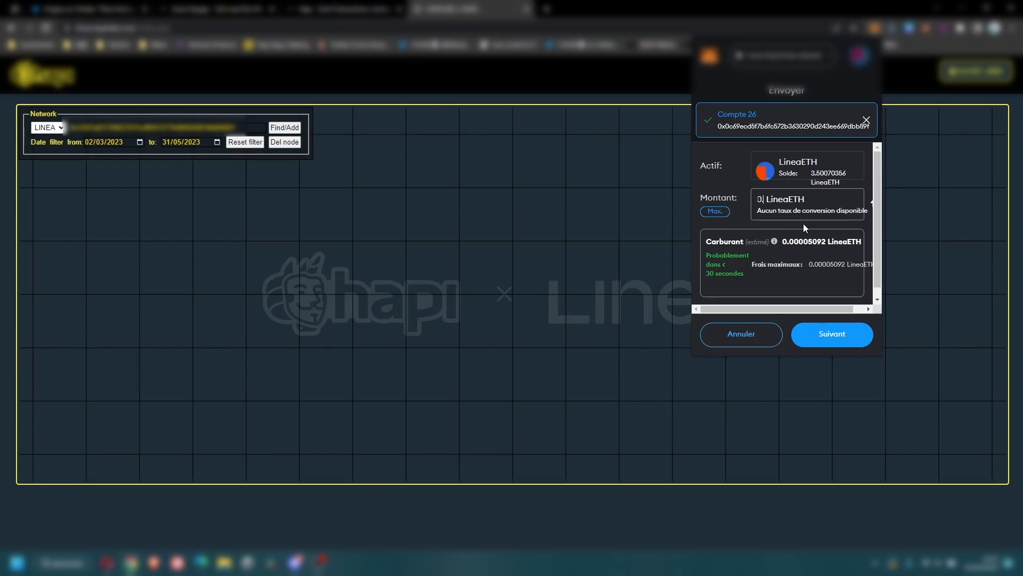
type(".0001")
left_click(802, 238)
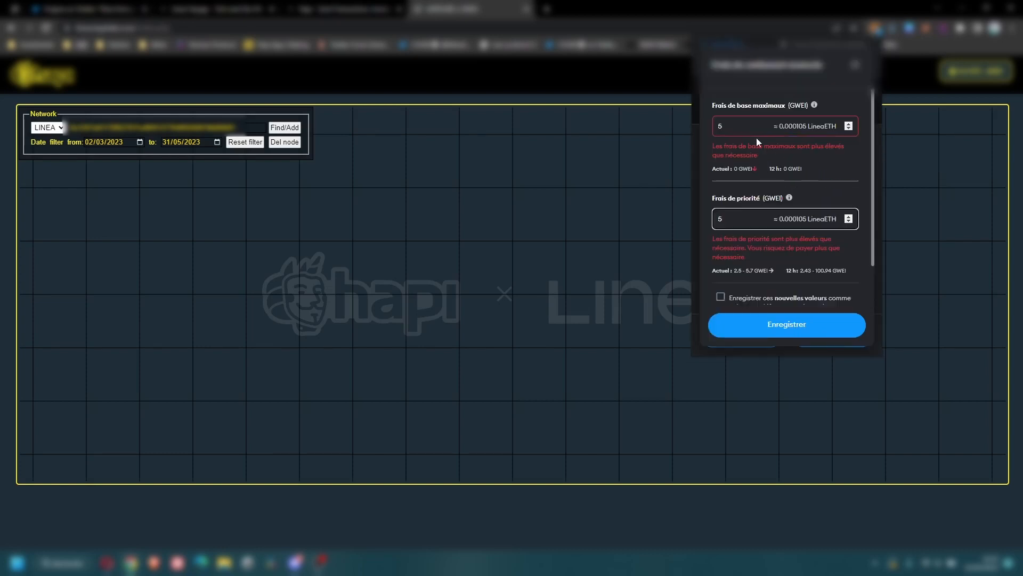
left_click(787, 323)
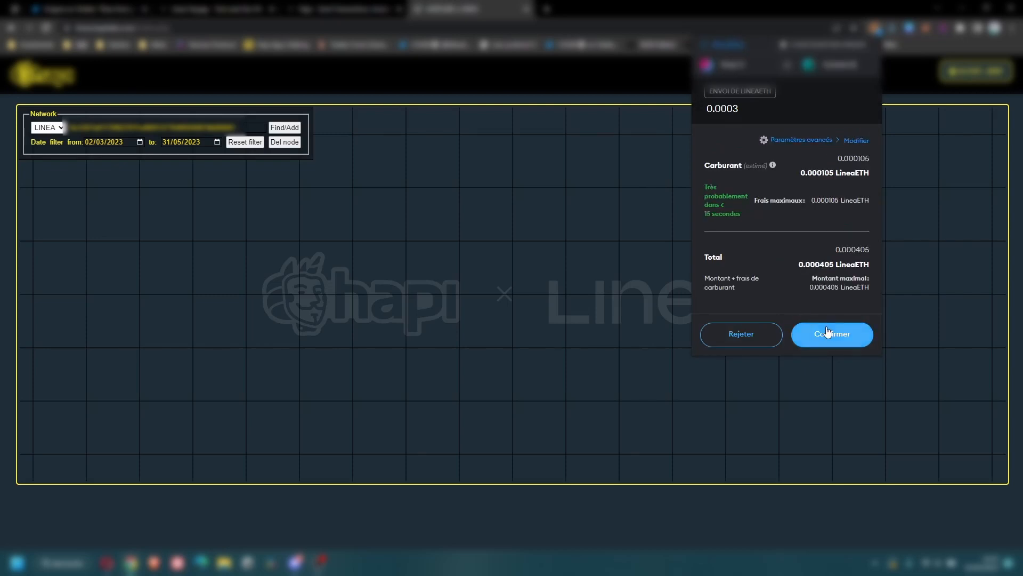
left_click(828, 332)
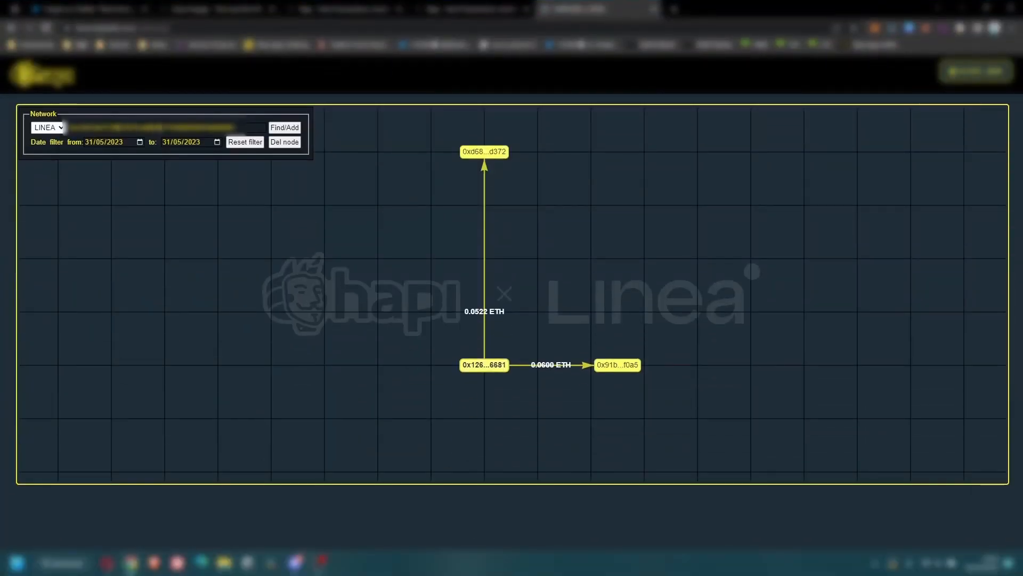
Keep the graph's from-date at 31/05/2023 and drag two wallet nodes to new positions.
left_click(139, 142)
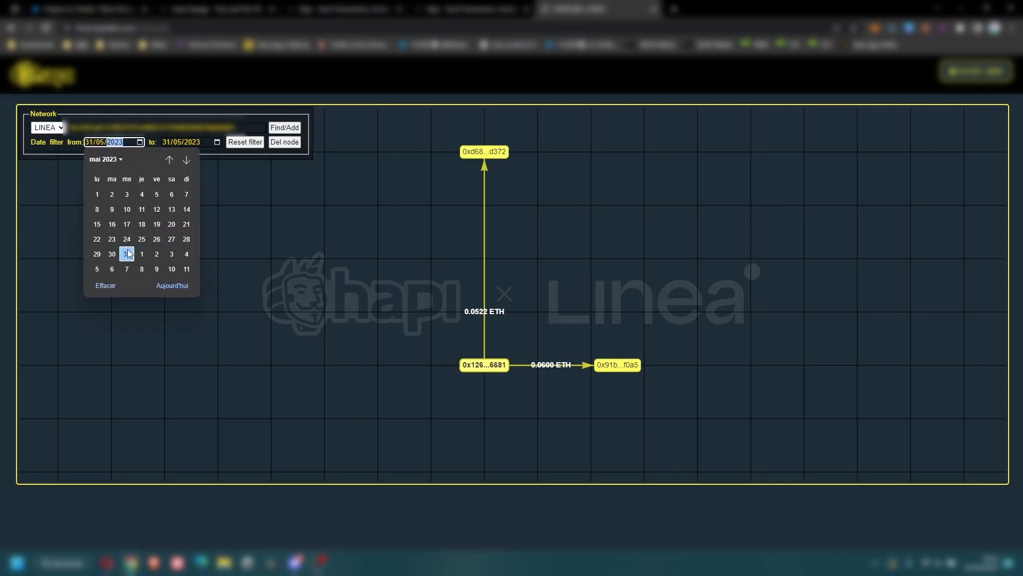
key("Escape")
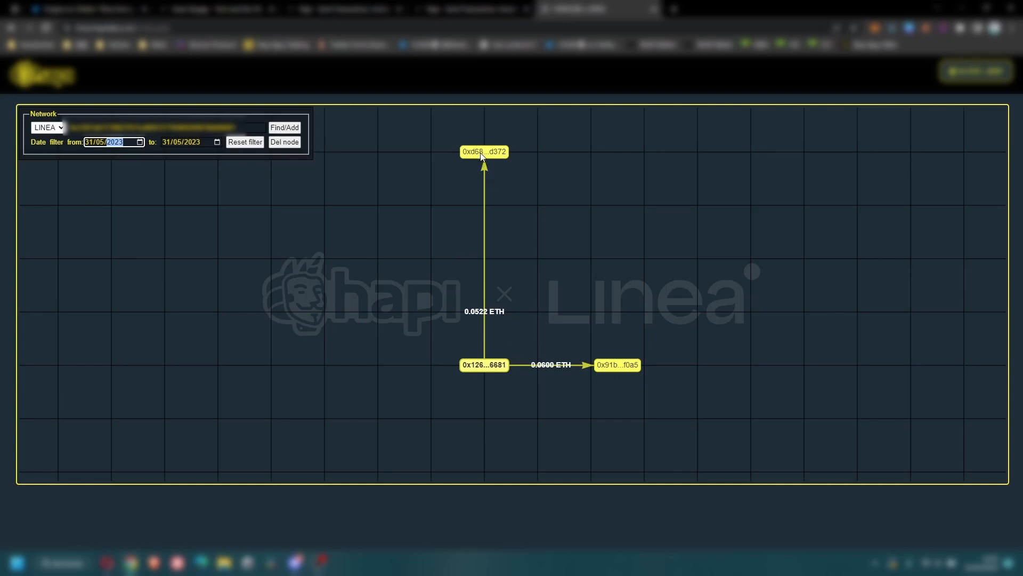
mouse_move(482, 155)
left_mouse_down()
mouse_move(589, 286)
mouse_move(506, 194)
mouse_move(500, 150)
left_mouse_up()
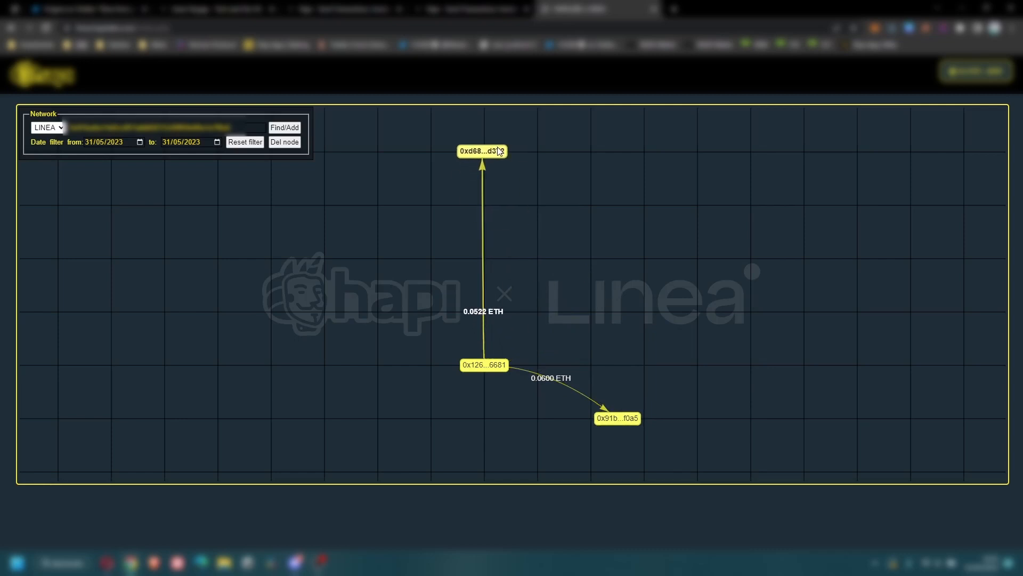
left_click_drag(625, 428, 625, 375)
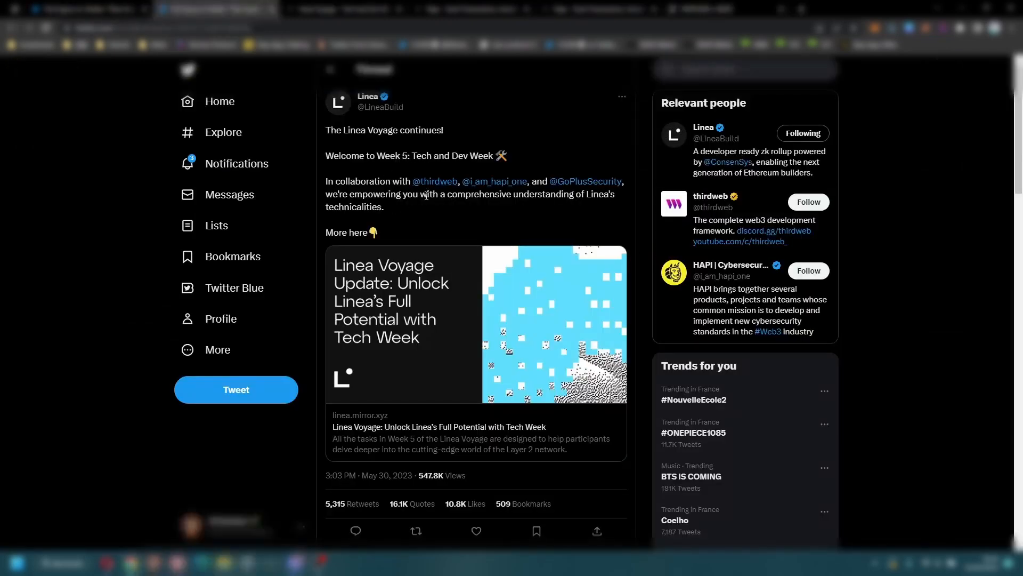
Quote-tweet Linea's Week 5 Voyage post and drag the graph screenshot into the draft.
left_click(416, 531)
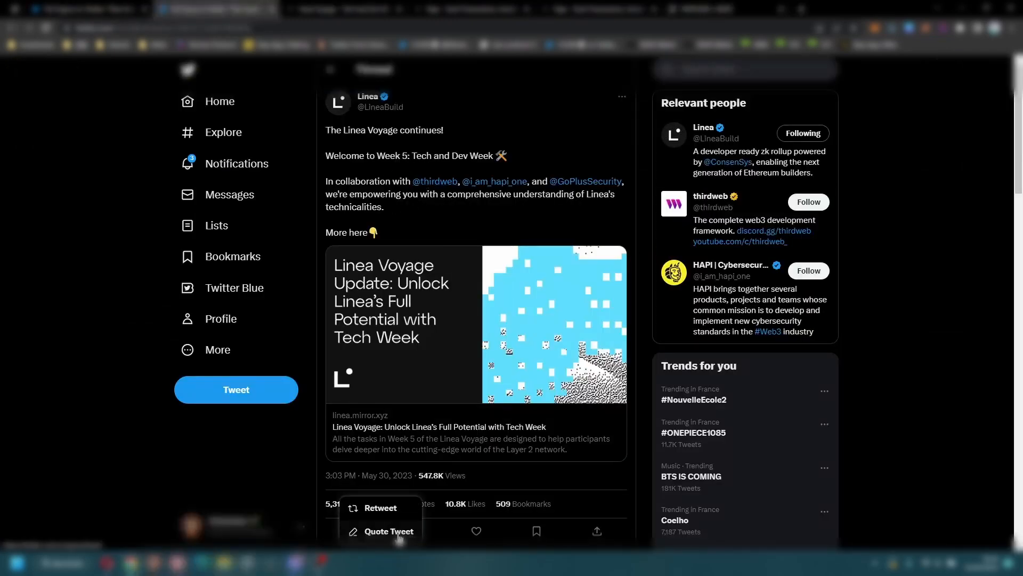
left_click(399, 532)
left_click_drag(435, 160, 452, 156)
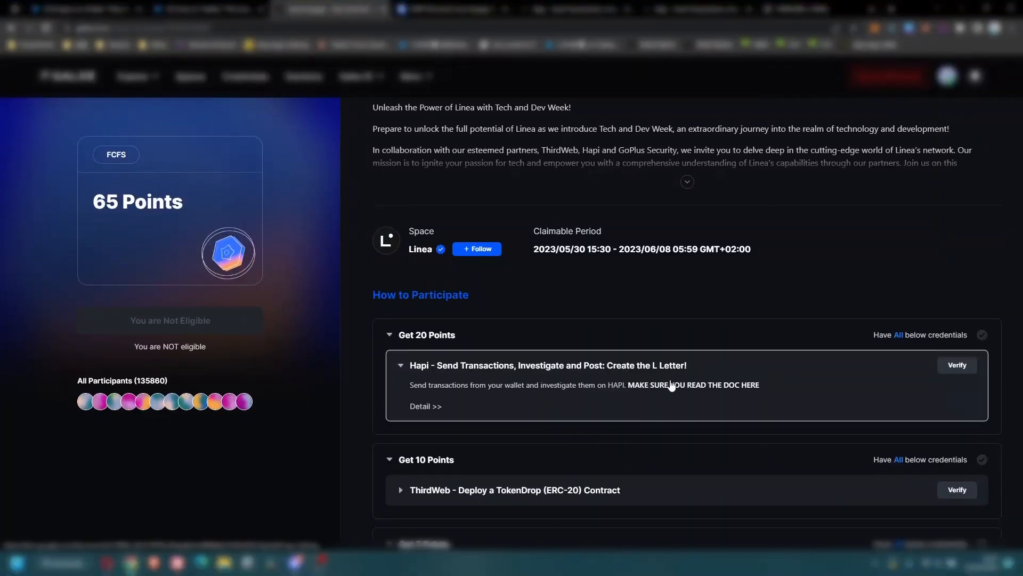
Read through the HAPI task's tutorial Google Doc.
left_click(661, 386)
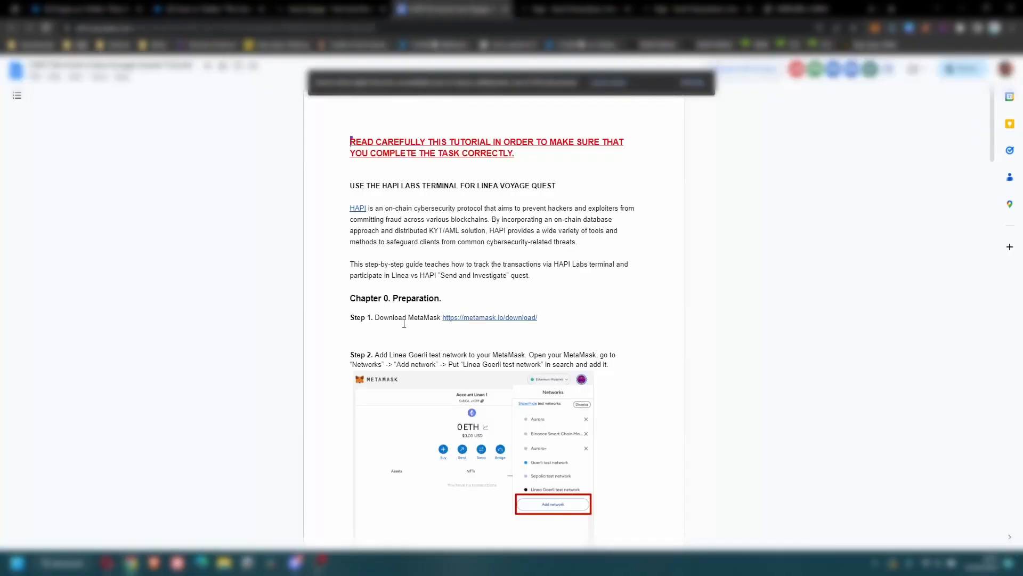
scroll(482, 326, "down", 15)
scroll(482, 327, "down", 11)
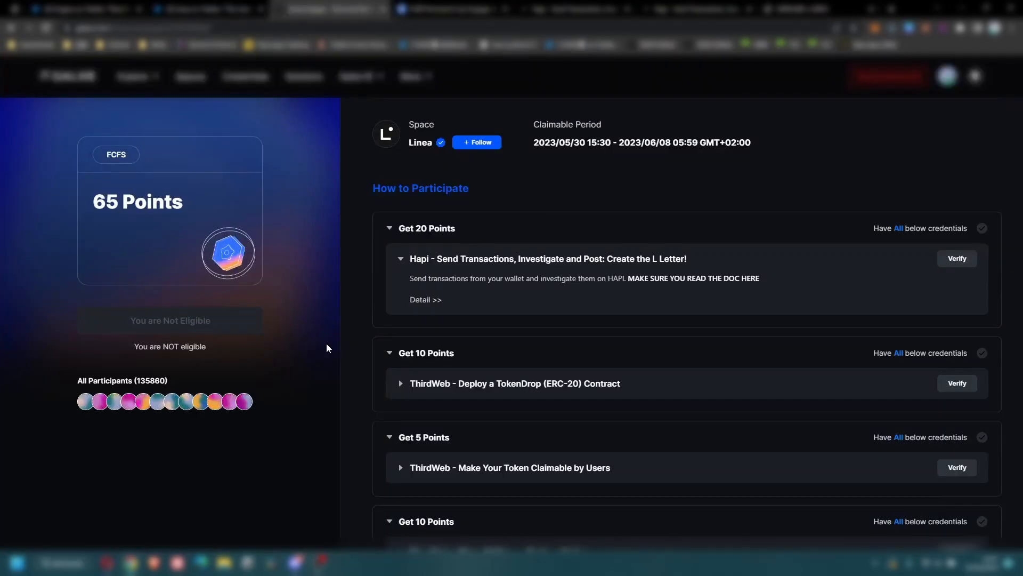
Expand the ThirdWeb Deploy a TokenDrop (ERC-20) task and follow its Detail link to thirdweb.
left_click(512, 384)
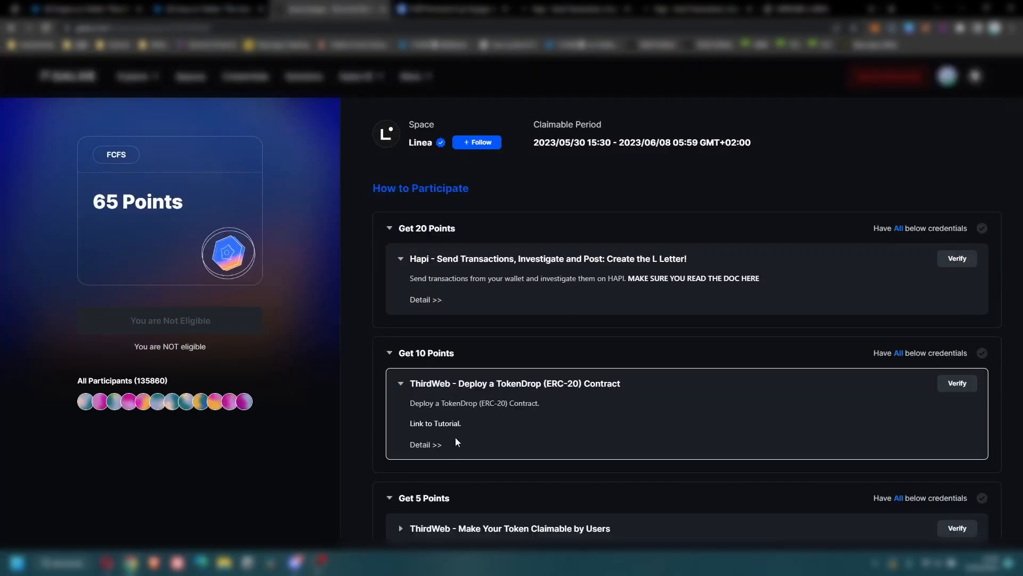
left_click(429, 446)
left_click(410, 288)
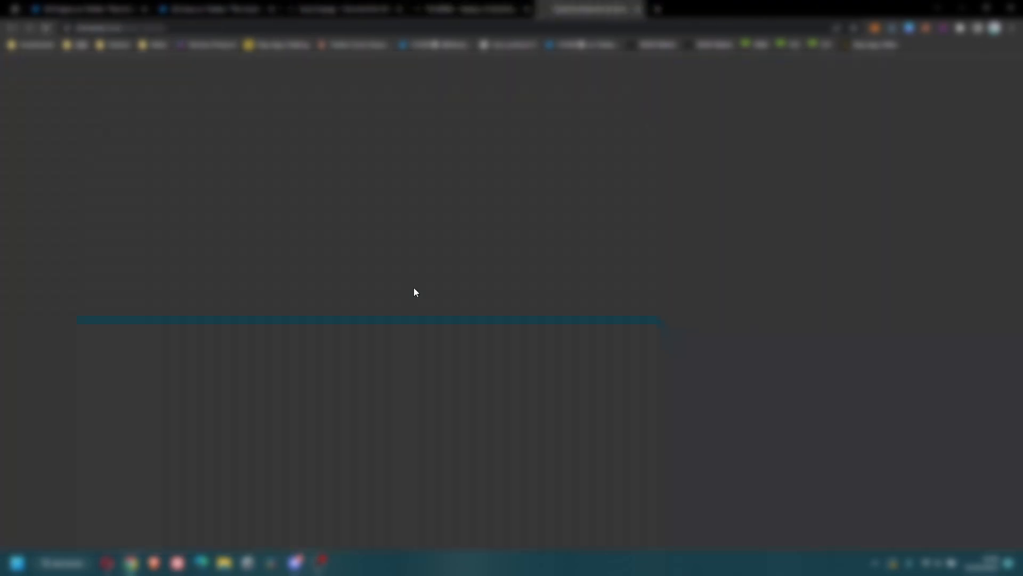
Sign in to thirdweb with the wallet and open the Token Drop deployment form.
left_click(567, 373)
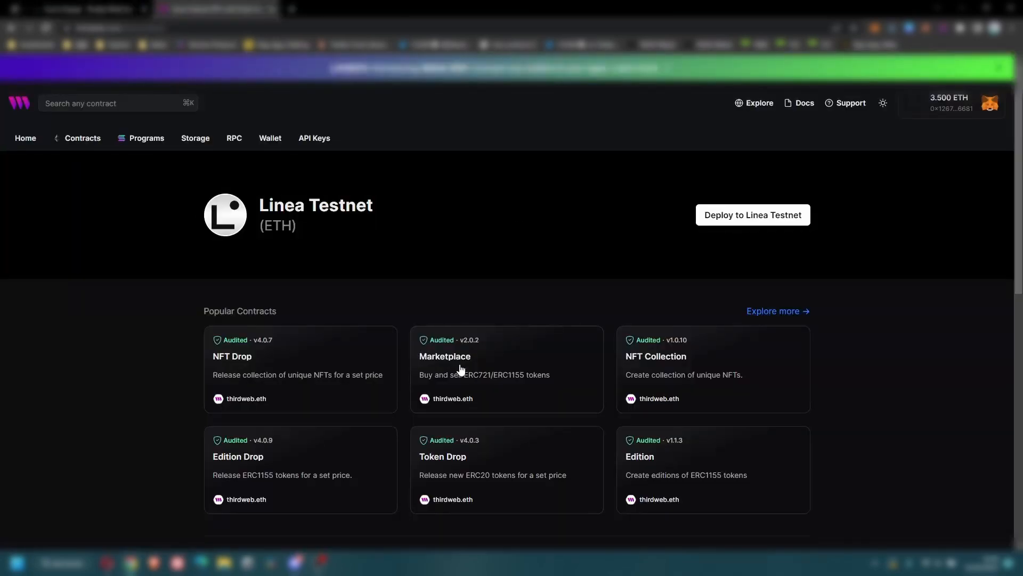
left_click(469, 472)
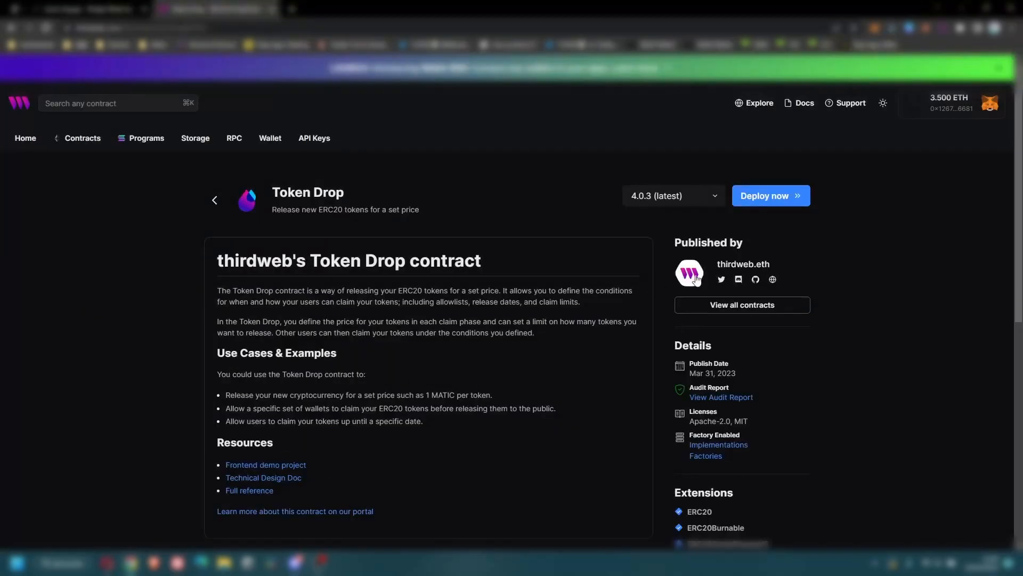
left_click(773, 206)
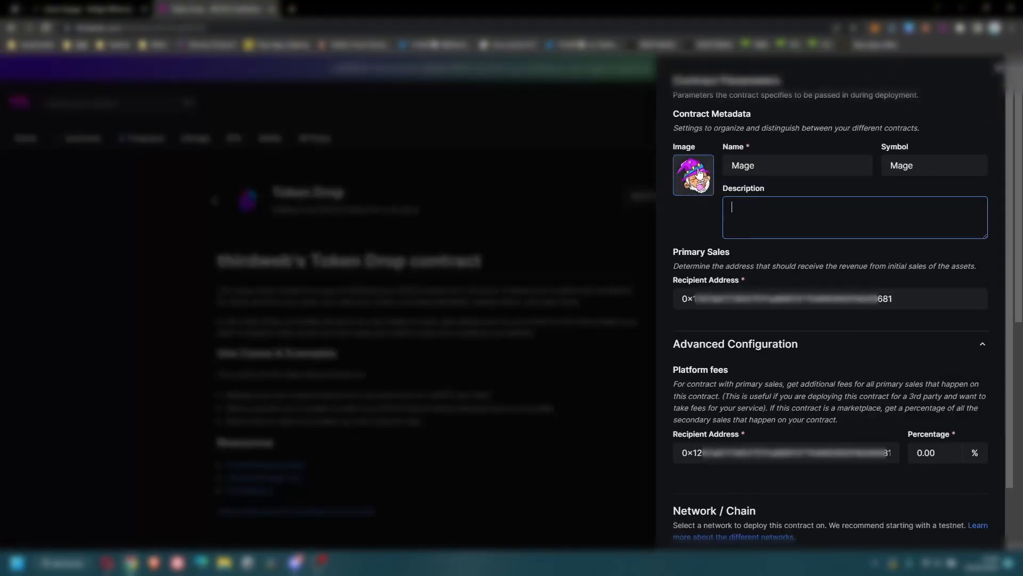
scroll(938, 480, "down", 1)
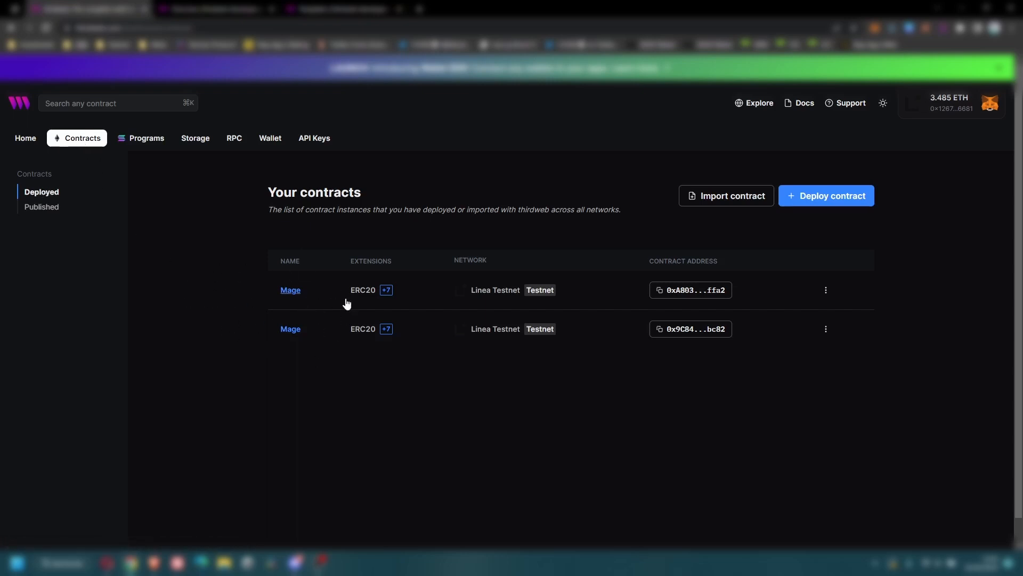
Add a Public claim phase to the Mage contract priced at 0.001 ETH per token.
left_click(297, 298)
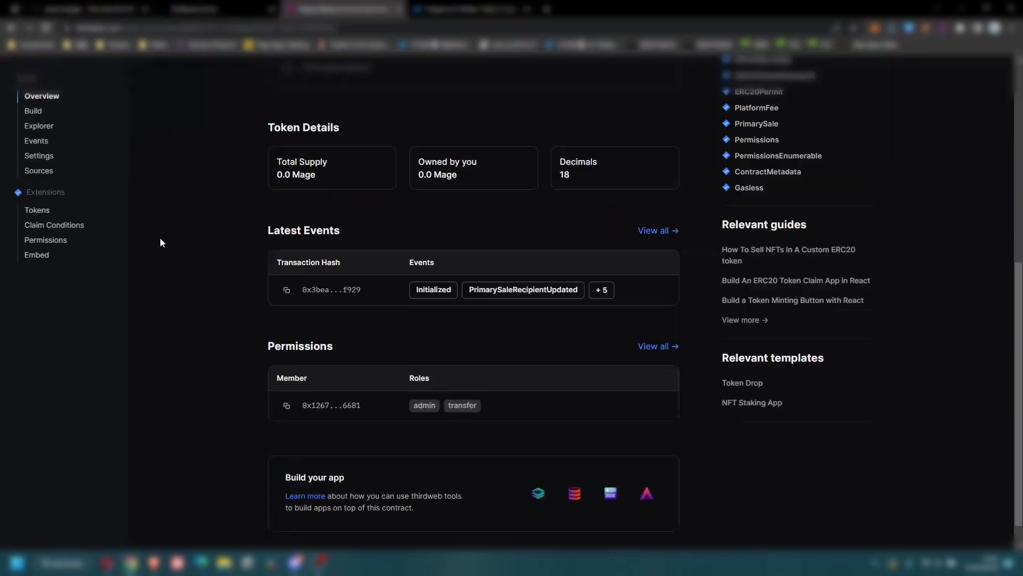
left_click(69, 233)
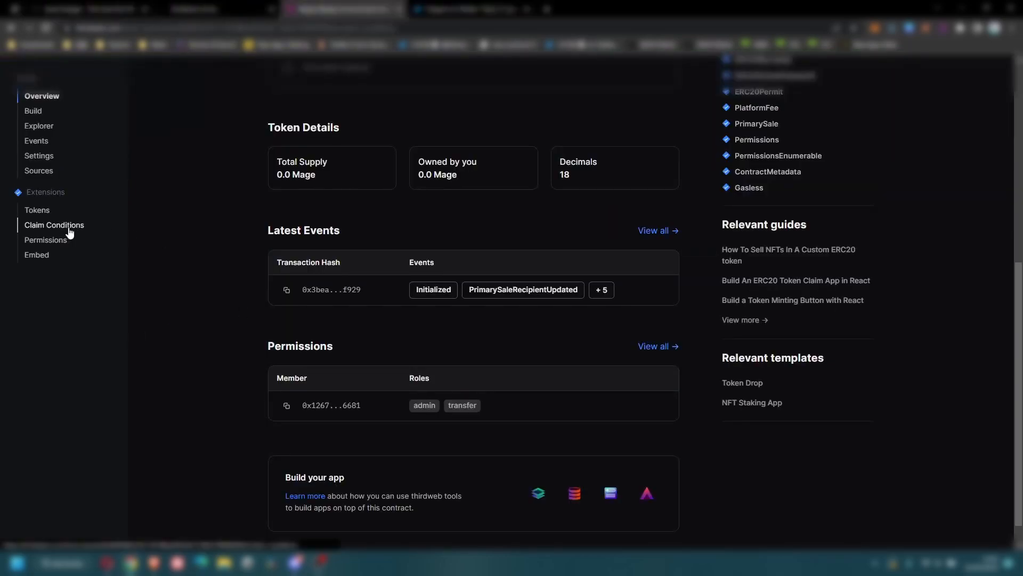
left_click(299, 411)
left_click(290, 446)
left_click(620, 380)
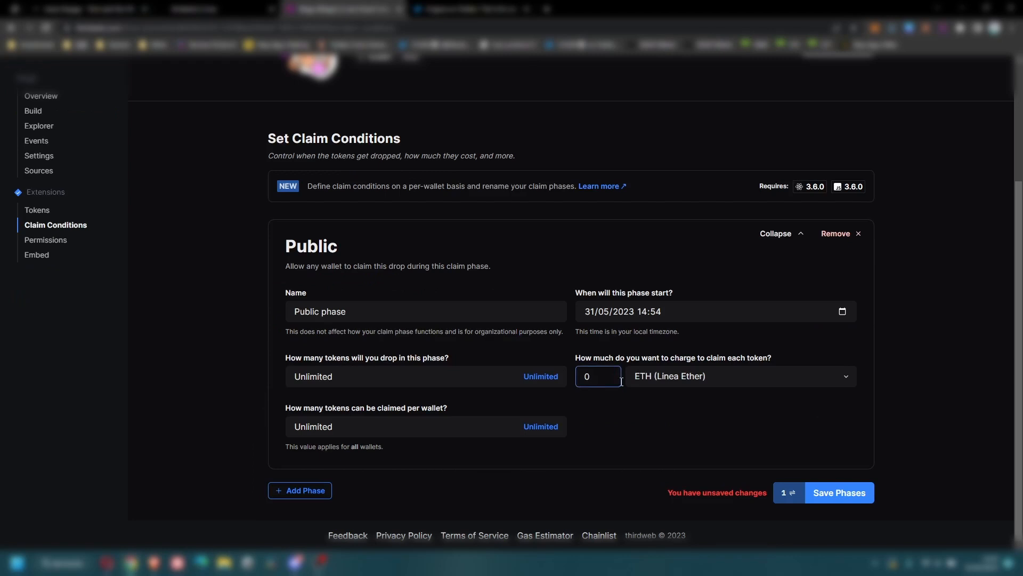
type(".001")
Save the claim phase with MetaMask approval, then go to Mage's Embed page.
left_click(840, 493)
left_click(709, 366)
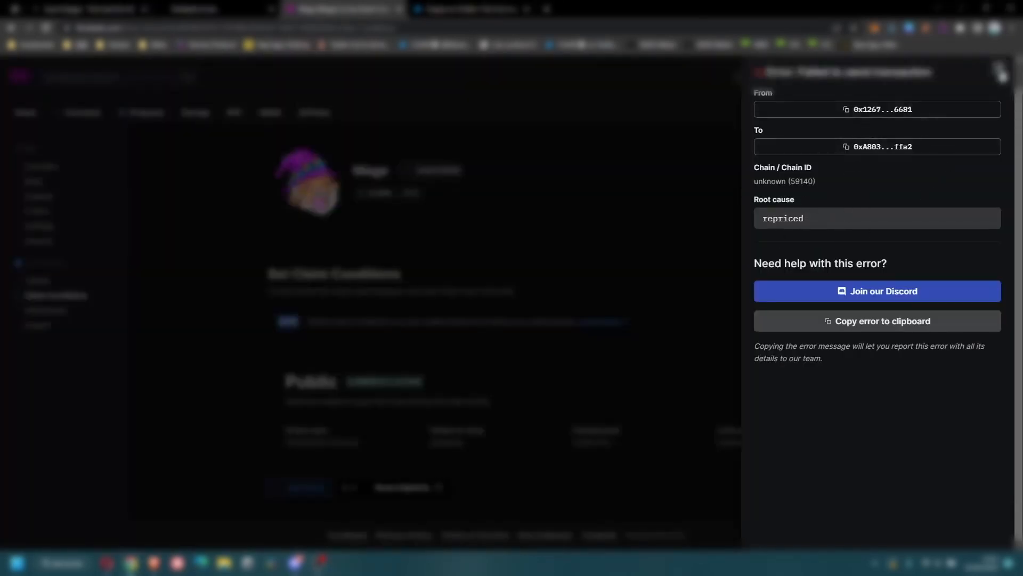
left_click(999, 68)
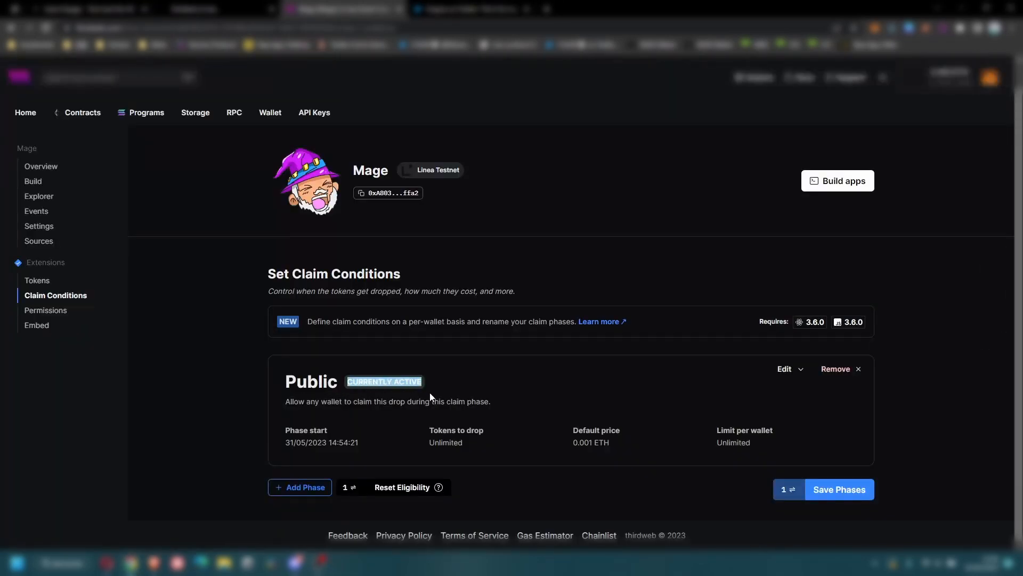
left_click(36, 326)
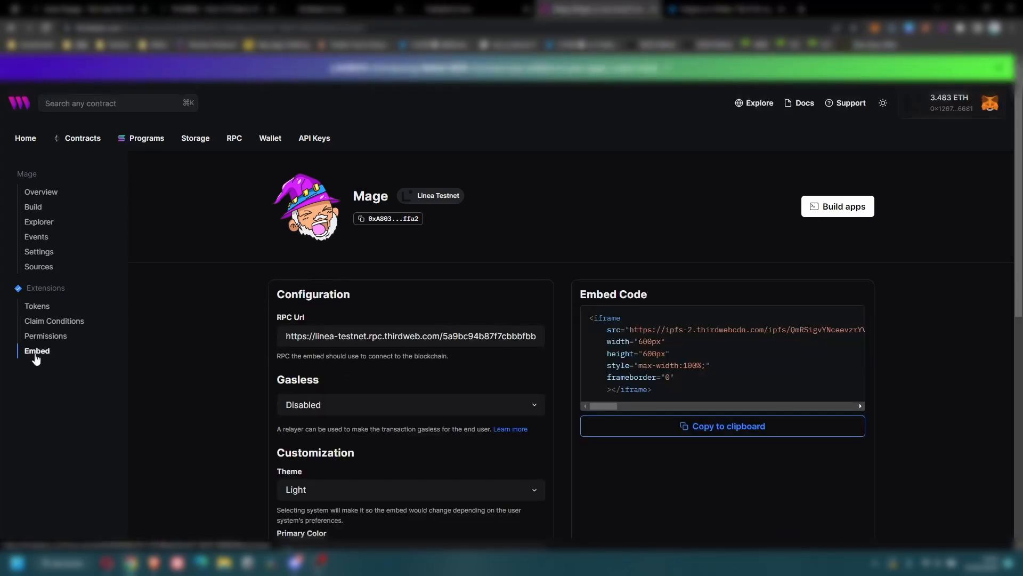
Connect the wallet in the embed preview and mint 10 Mage tokens for 0.01 ETH.
scroll(201, 376, "down", 7)
scroll(201, 375, "down", 1)
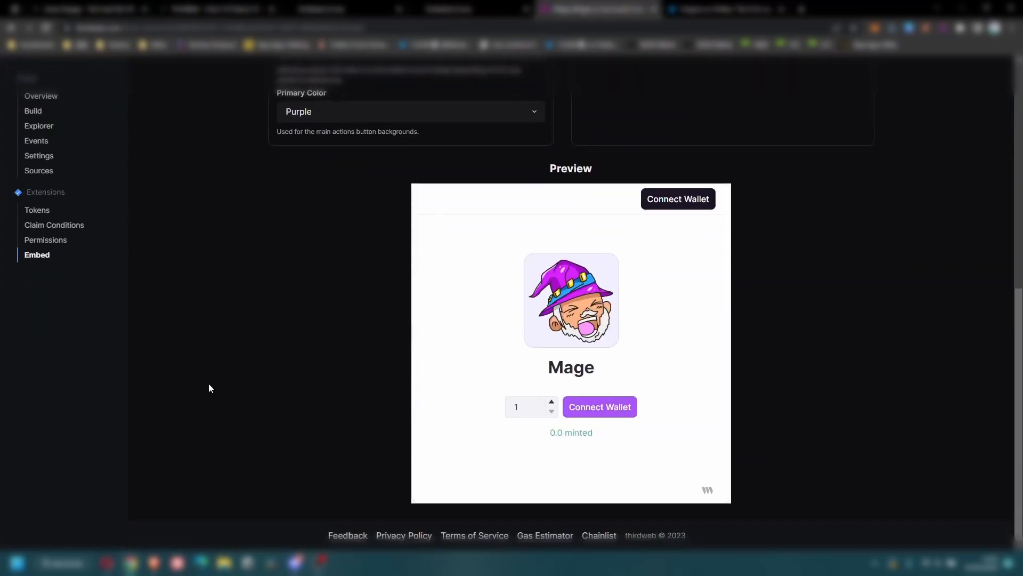
left_click(520, 408)
type("0")
left_click(612, 412)
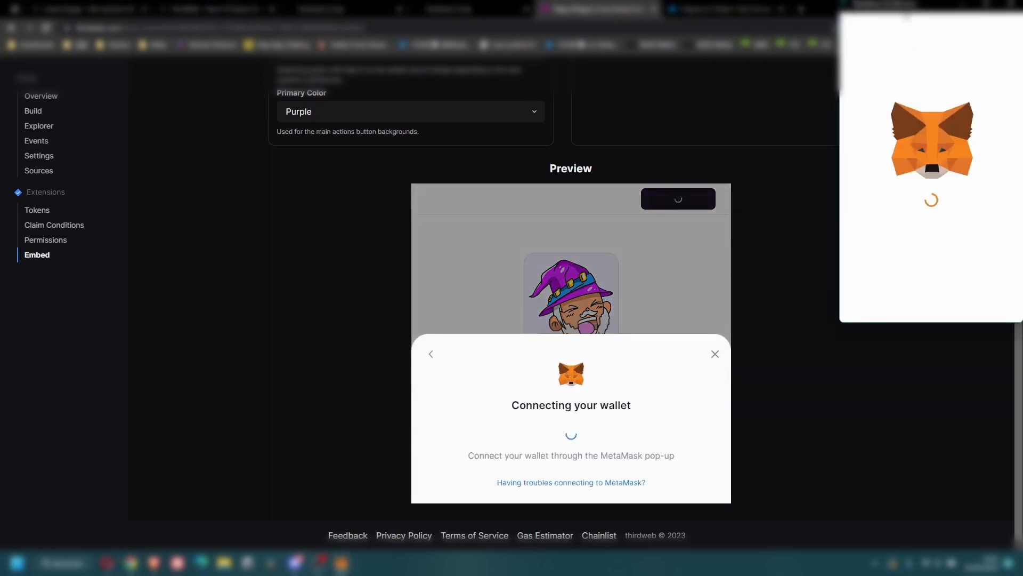
left_click(612, 415)
left_click(806, 339)
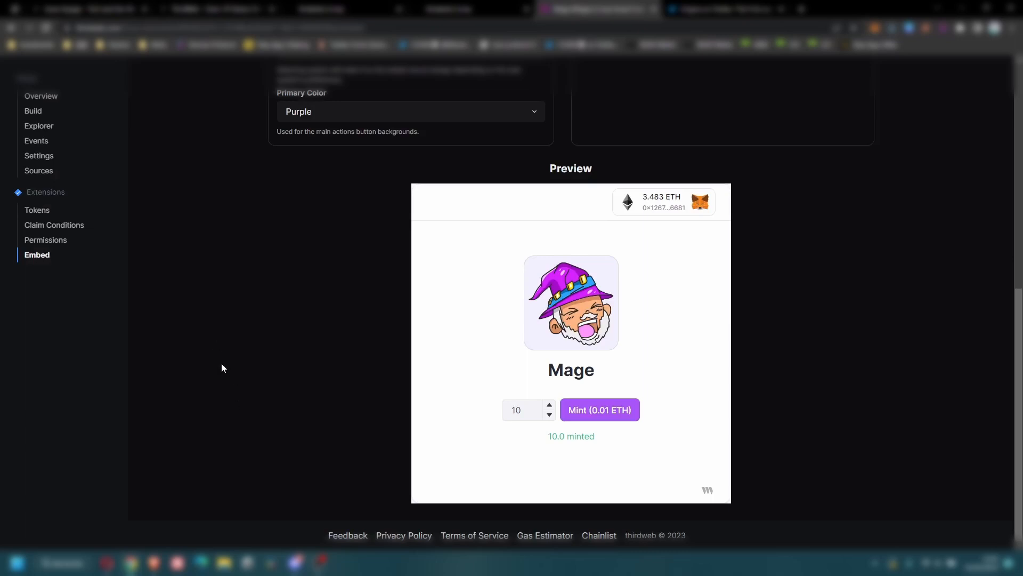
left_click(48, 210)
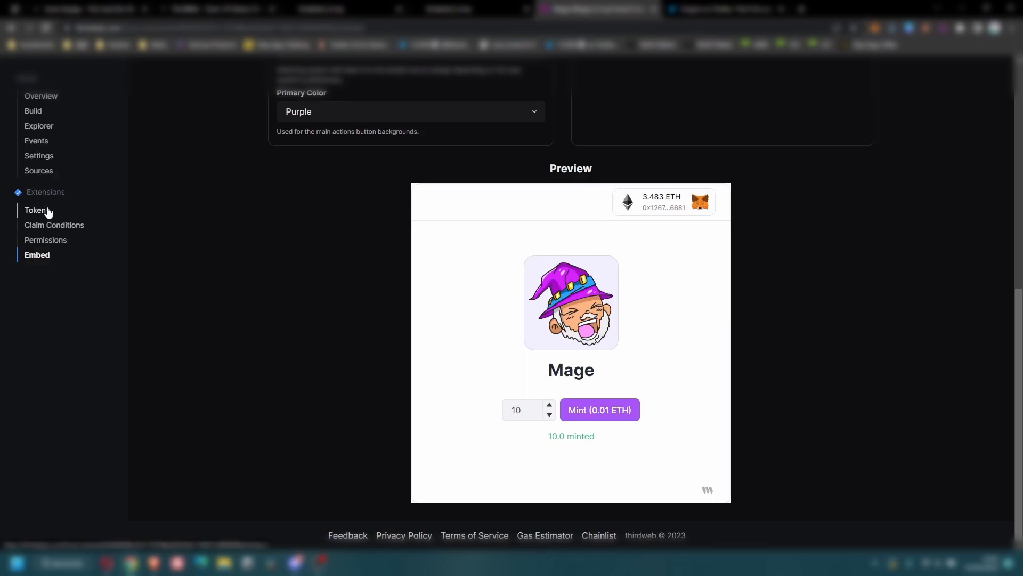
Send 1 Mage token to the pasted wallet address, leaving 9.0 Mage owned.
left_click_drag(485, 342, 537, 347)
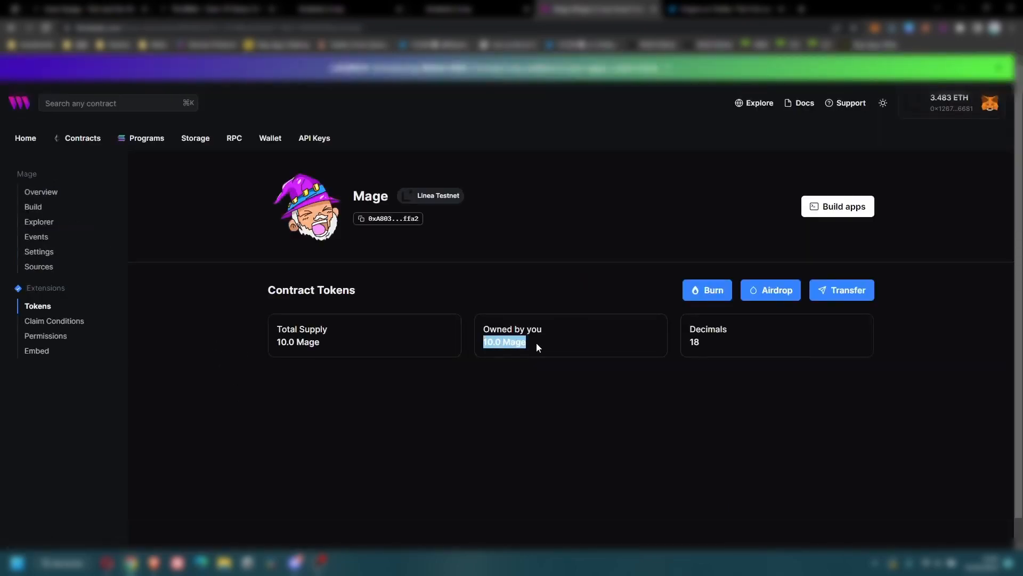
left_click(849, 290)
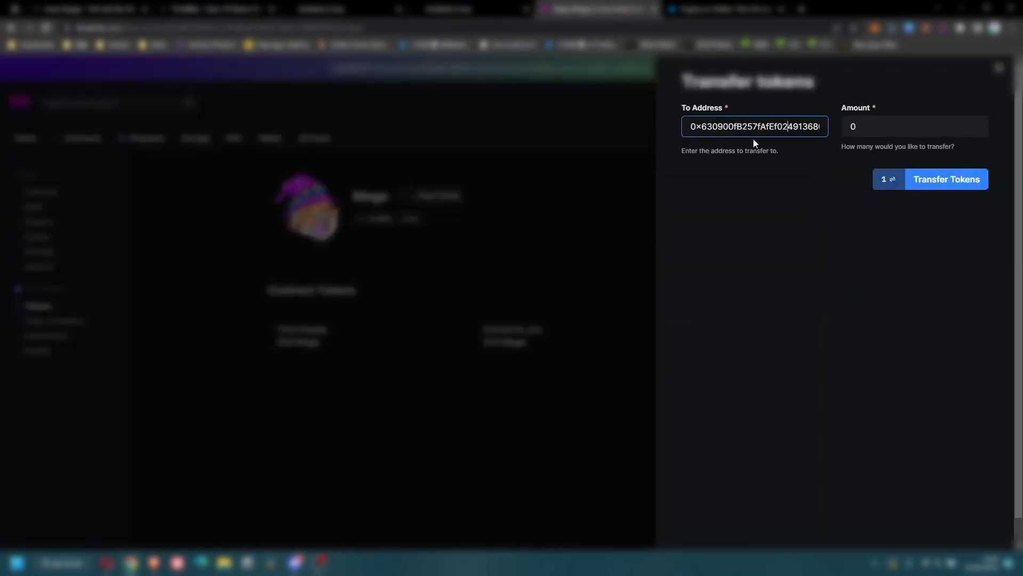
key("Tab")
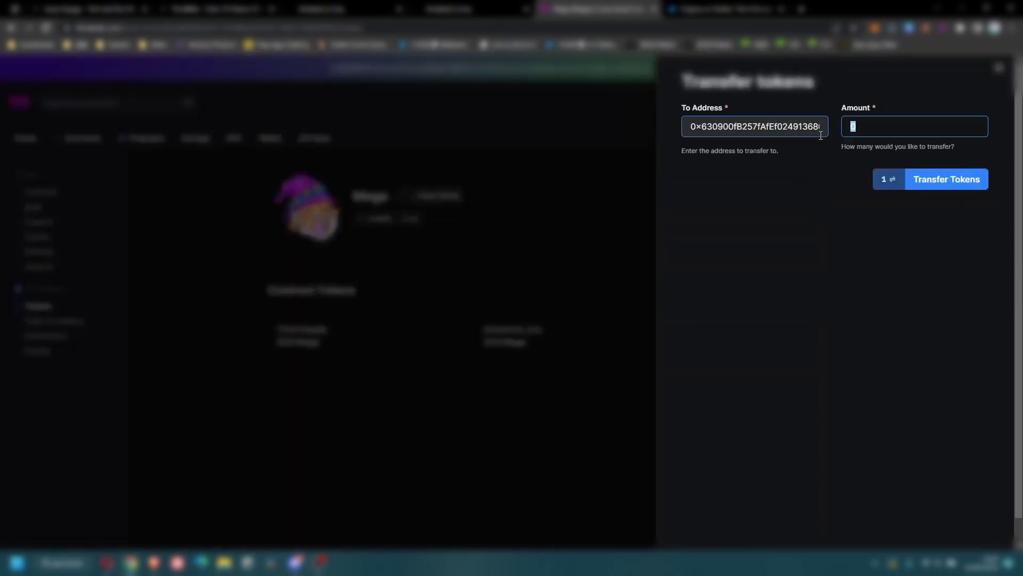
type("1")
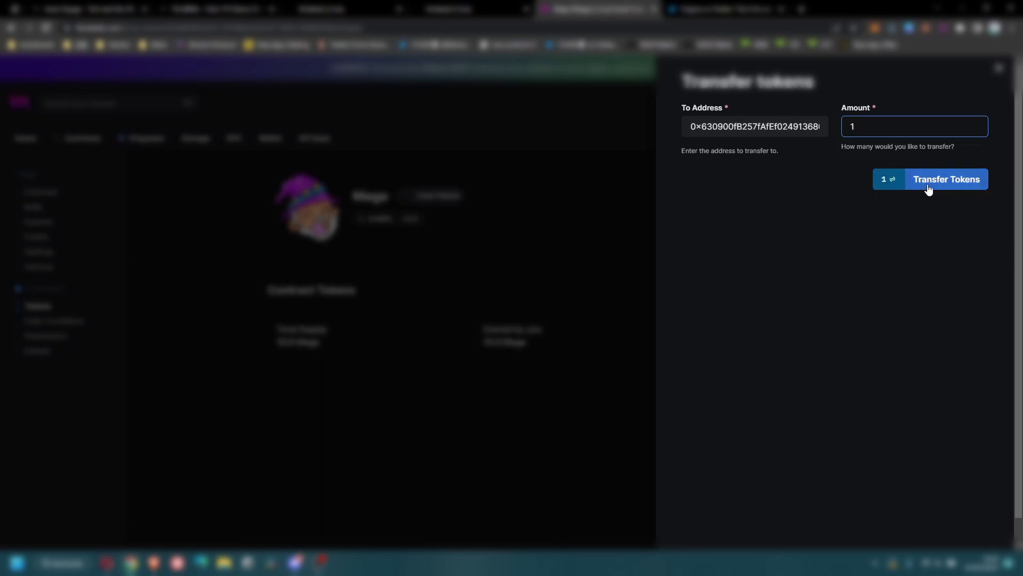
left_click(929, 187)
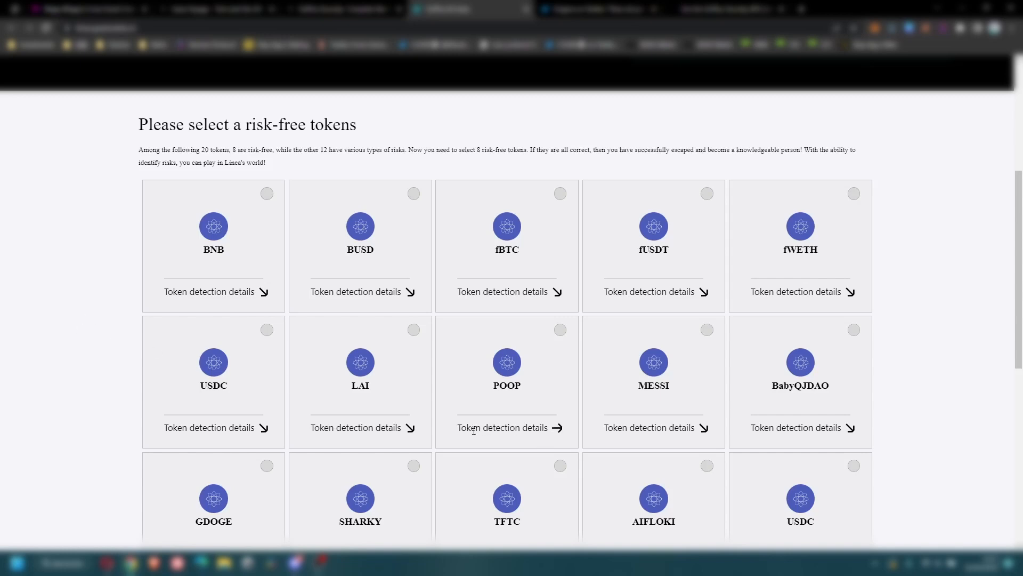
Check the POOP token's risk report, then submit the eight risk-free tokens to reach 'Congratulations on your escape!'.
left_click_drag(458, 428, 556, 428)
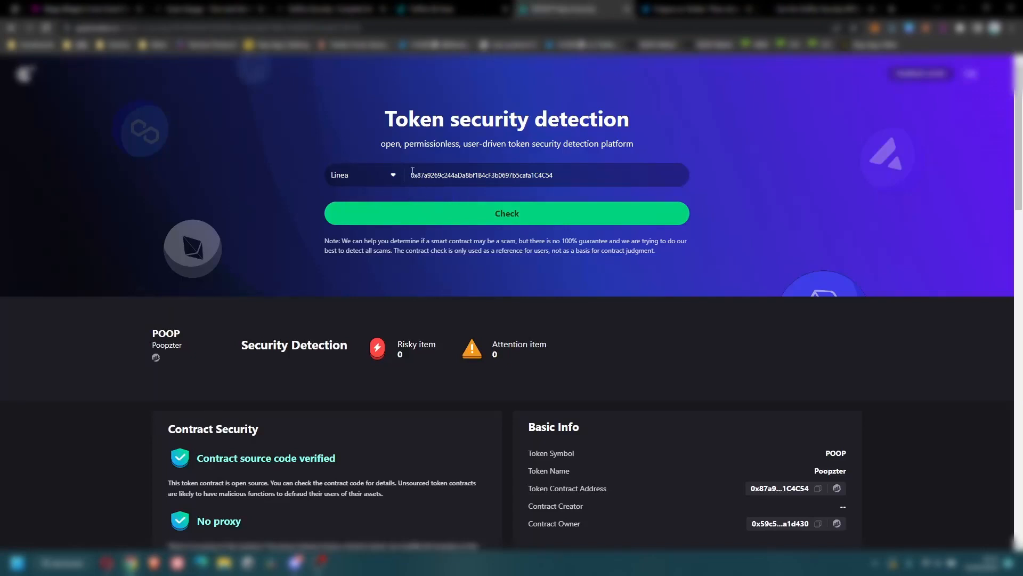
left_click_drag(404, 345, 421, 339)
key("ctrl+shift+Tab")
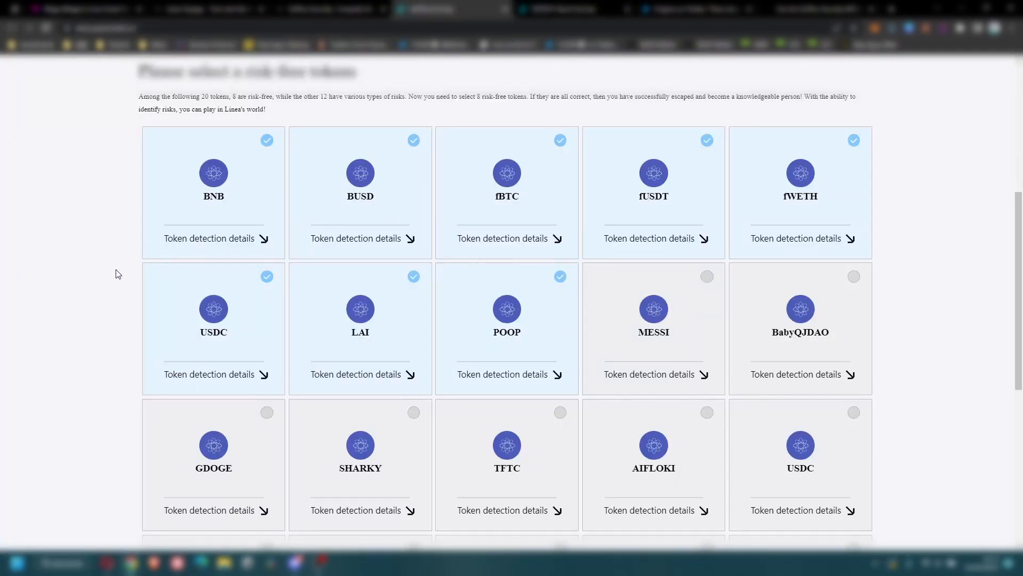
scroll(117, 272, "up", 6)
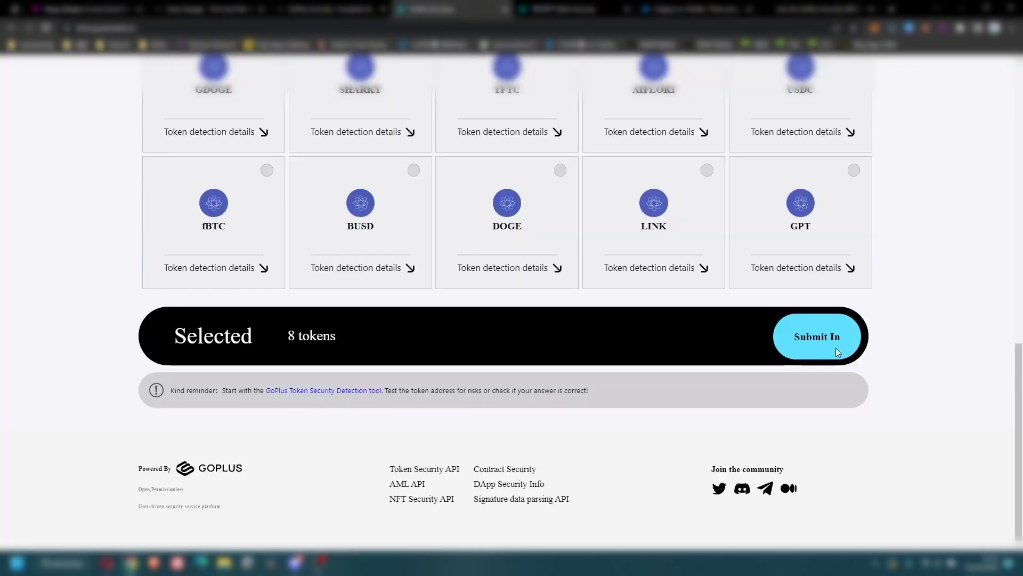
left_click(836, 347)
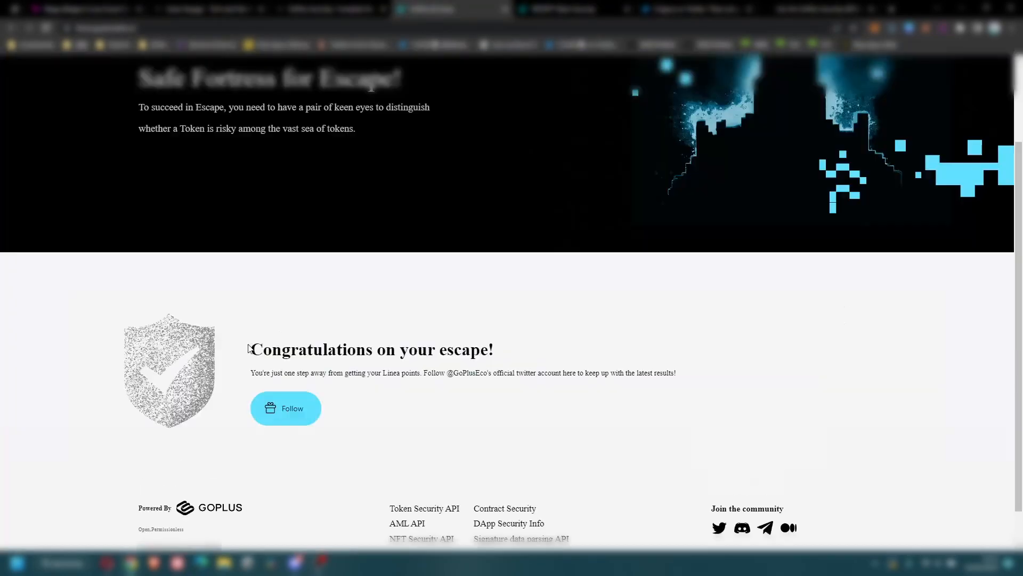
left_click_drag(251, 349, 499, 348)
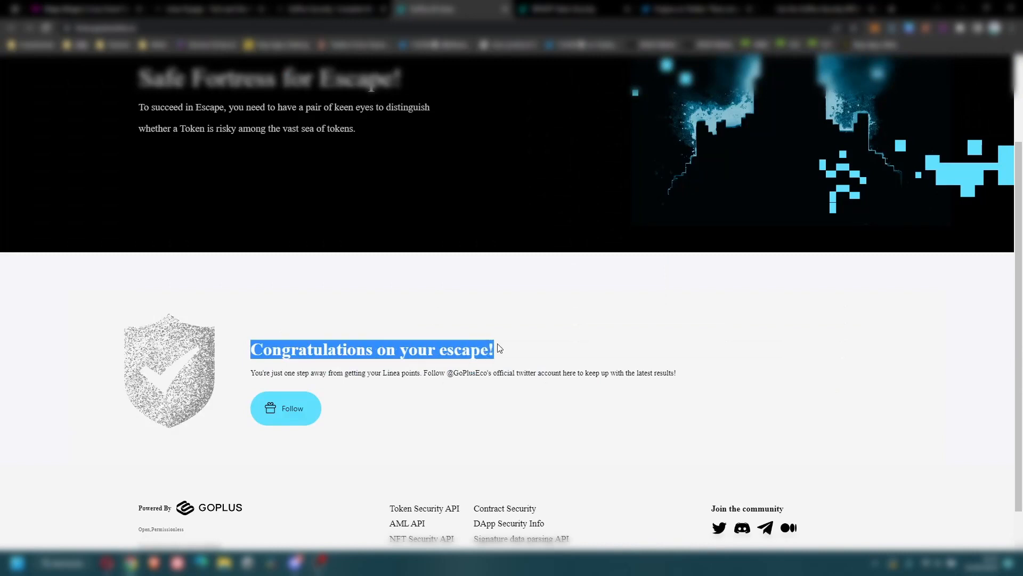
left_click(592, 339)
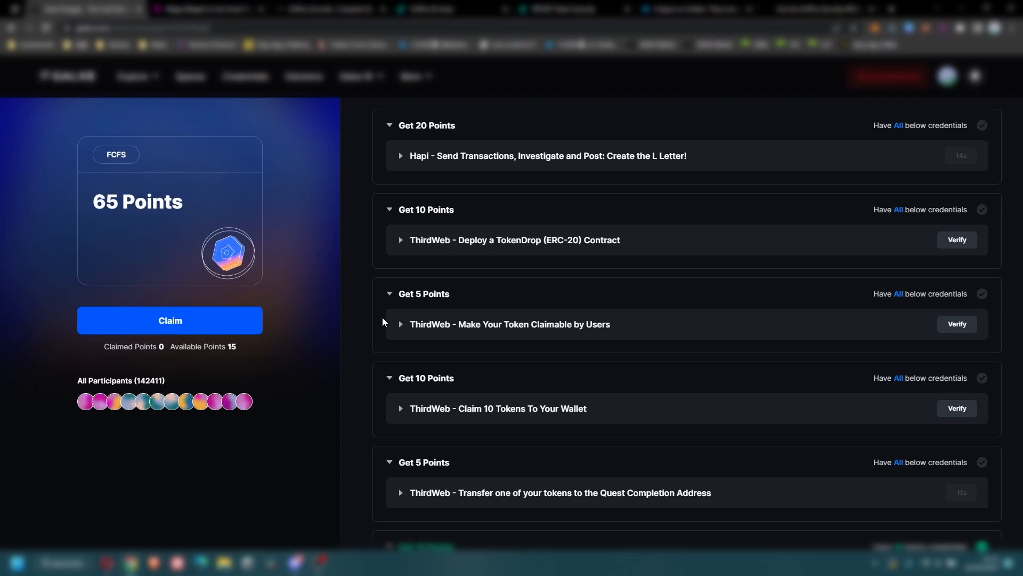
Switch the wallet to Ethereum and claim the 15 Galxe points, leaving 0 available.
scroll(382, 320, "down", 2)
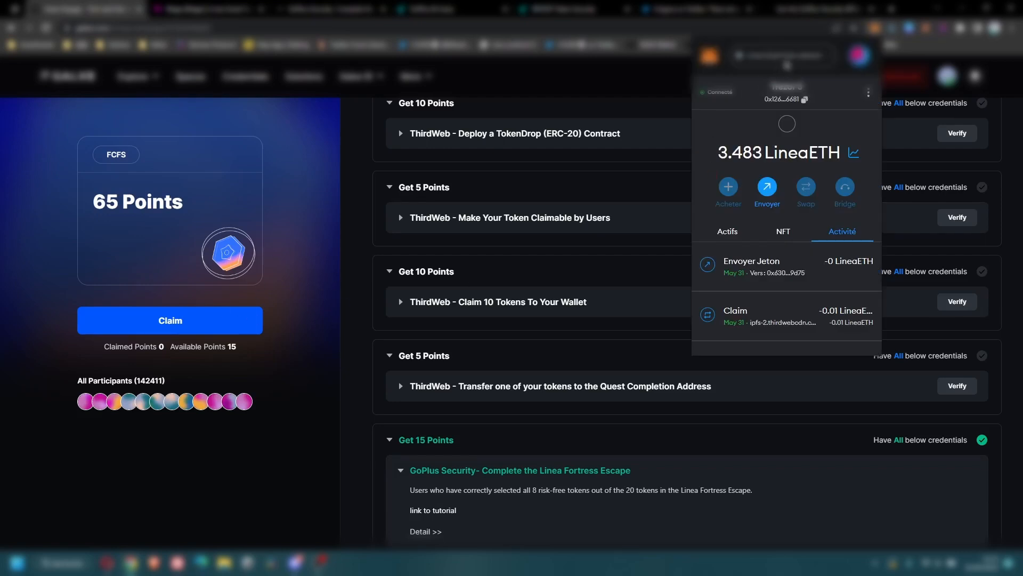
left_click(793, 60)
left_click(795, 132)
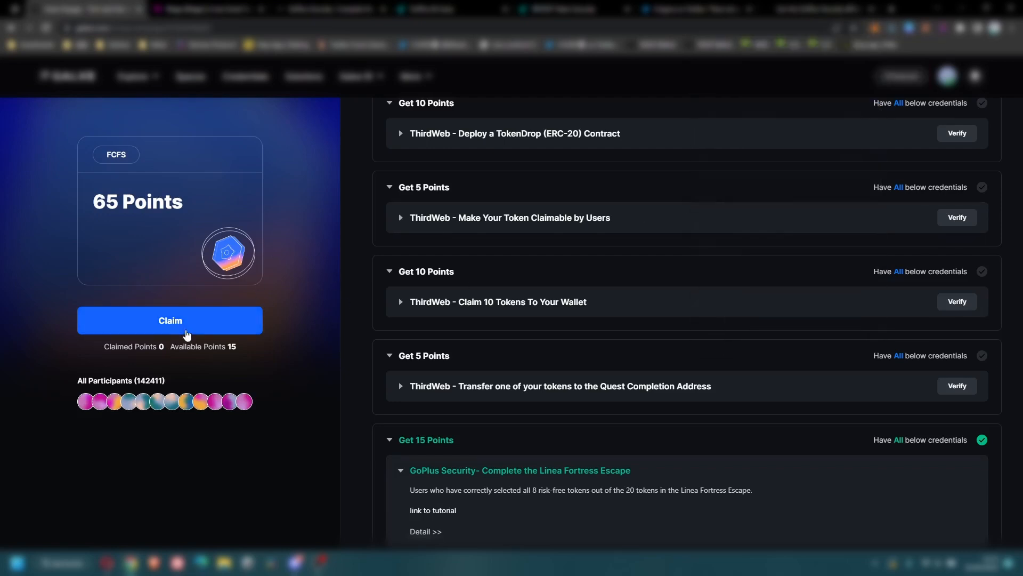
left_click(186, 332)
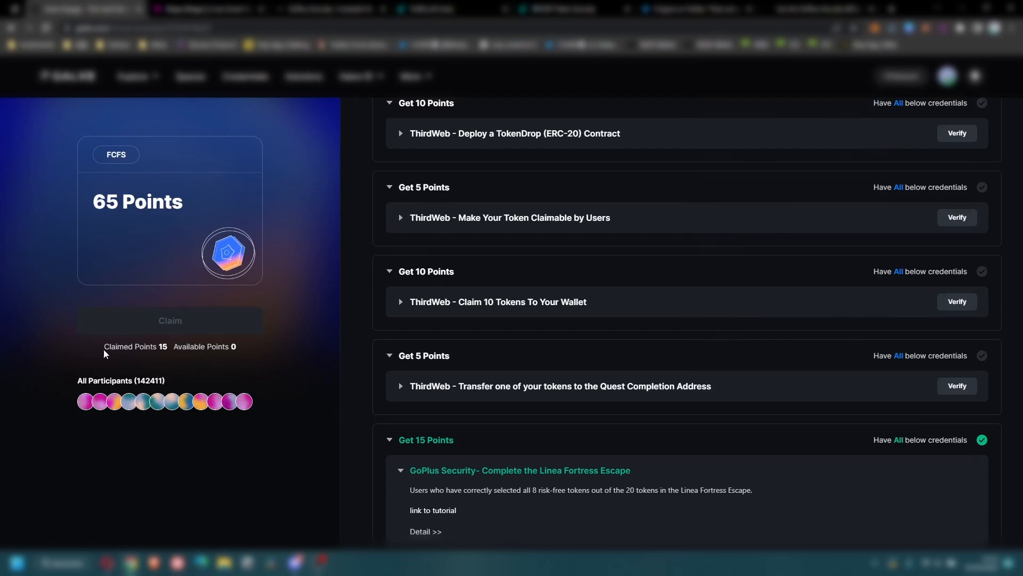
left_click_drag(104, 347, 168, 351)
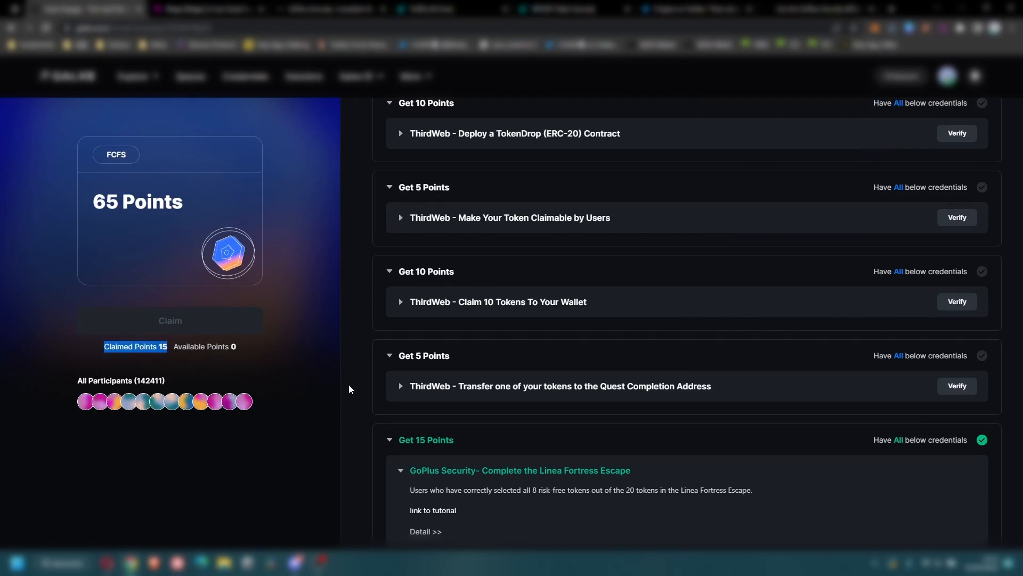